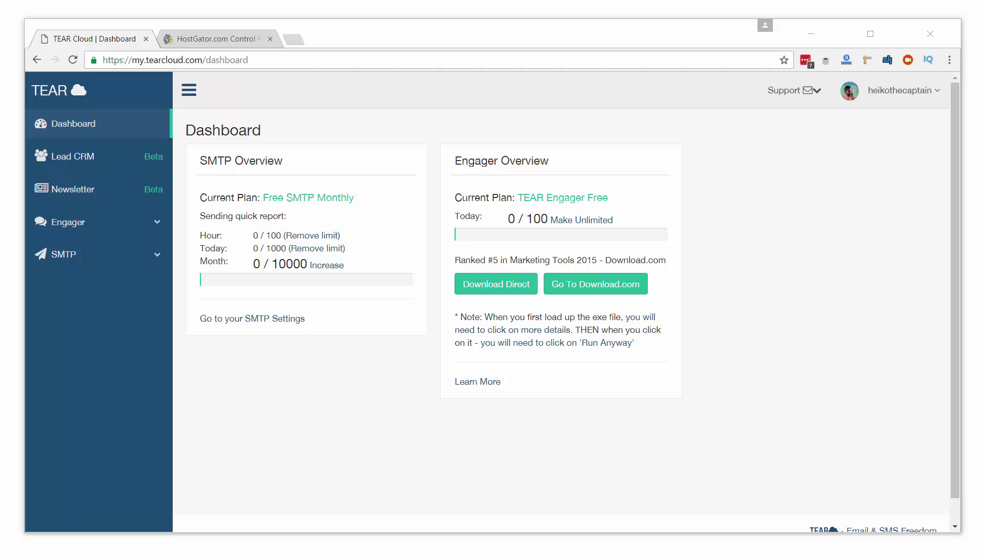
Open SMTP's Domain Whitelist page in TEAR Cloud and enter chestpay.com as the domain
left_click(96, 273)
left_click(91, 259)
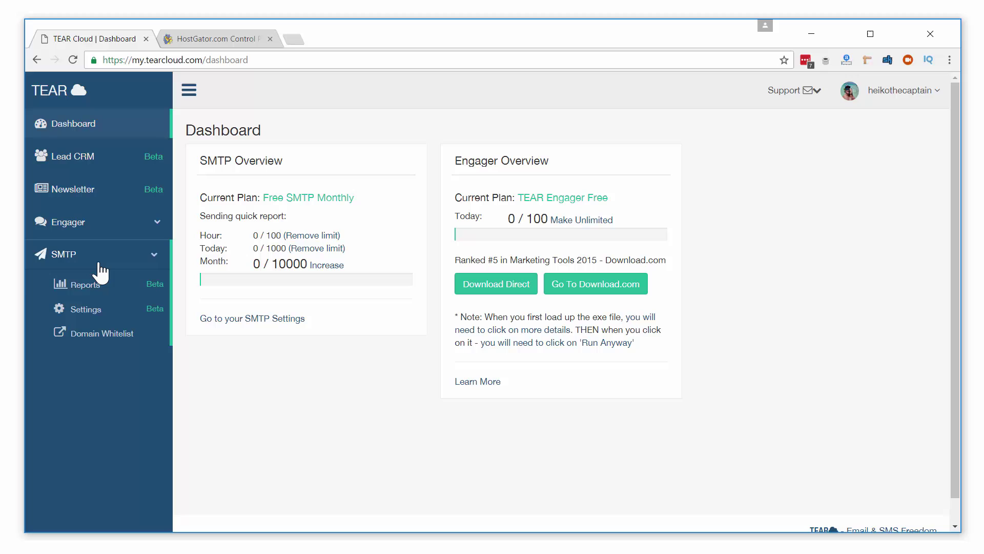
left_click(118, 338)
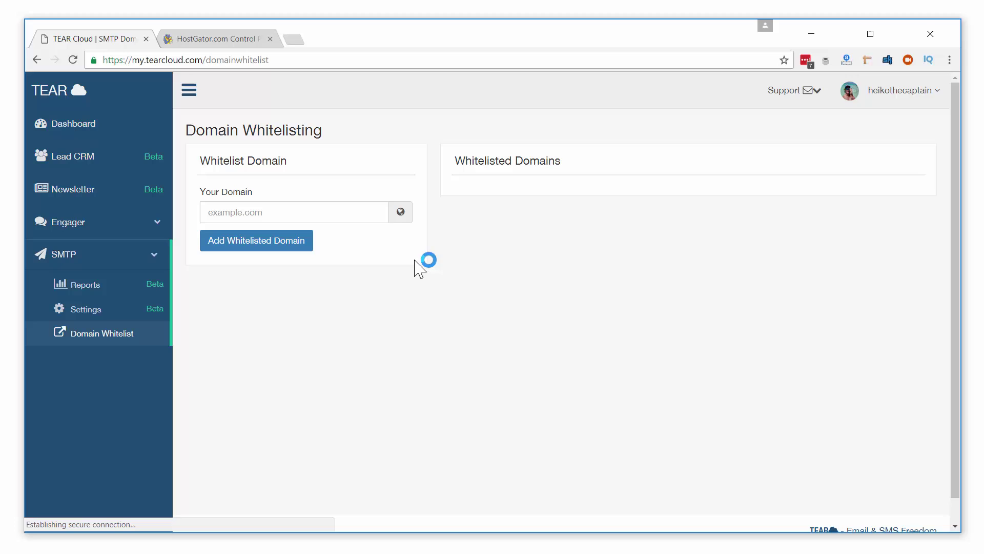
left_click(336, 214)
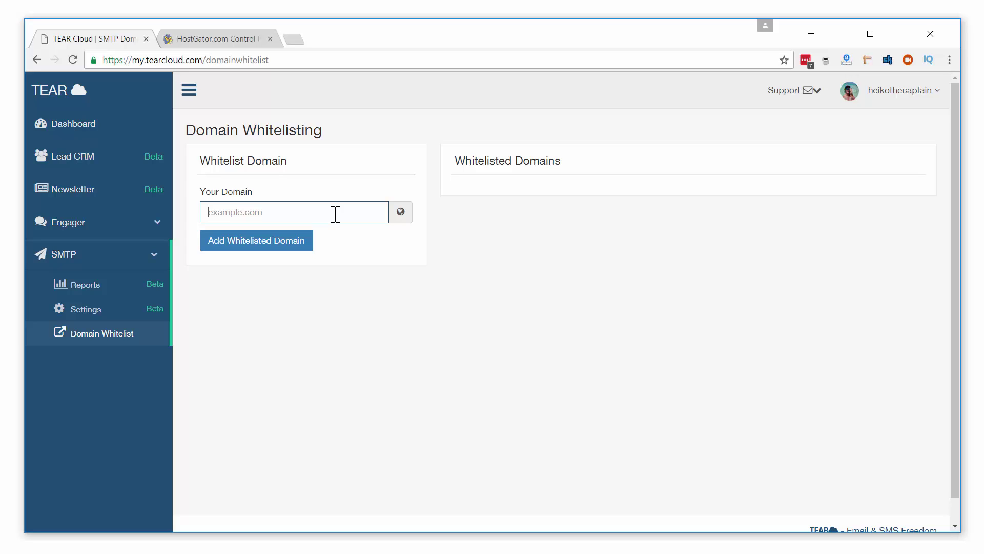
type("c")
key("BackSpace")
type("chestpay.com")
Whitelist chestpay.com to generate its SPF and DKIM records, then bring up the HostGator control panel
left_click(290, 245)
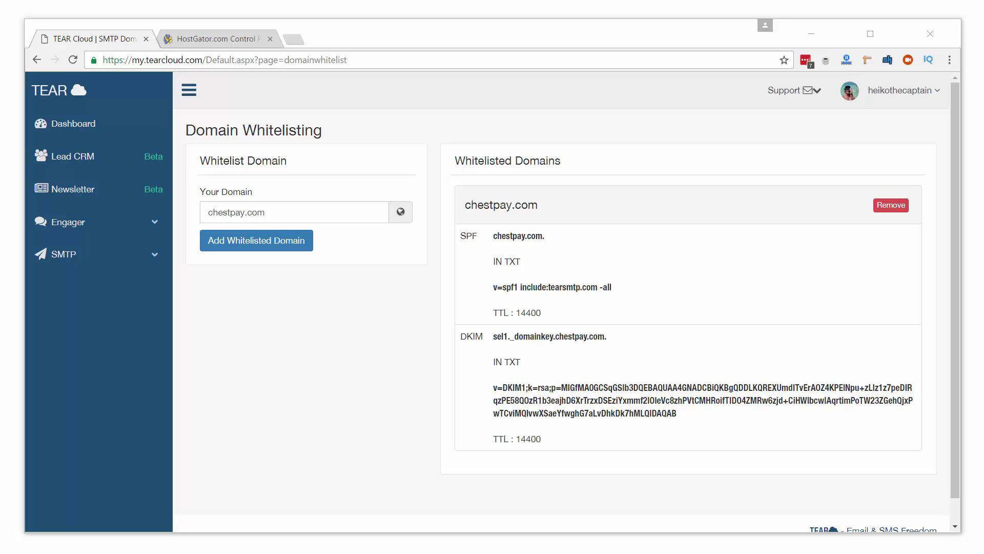
key("ctrl+Tab")
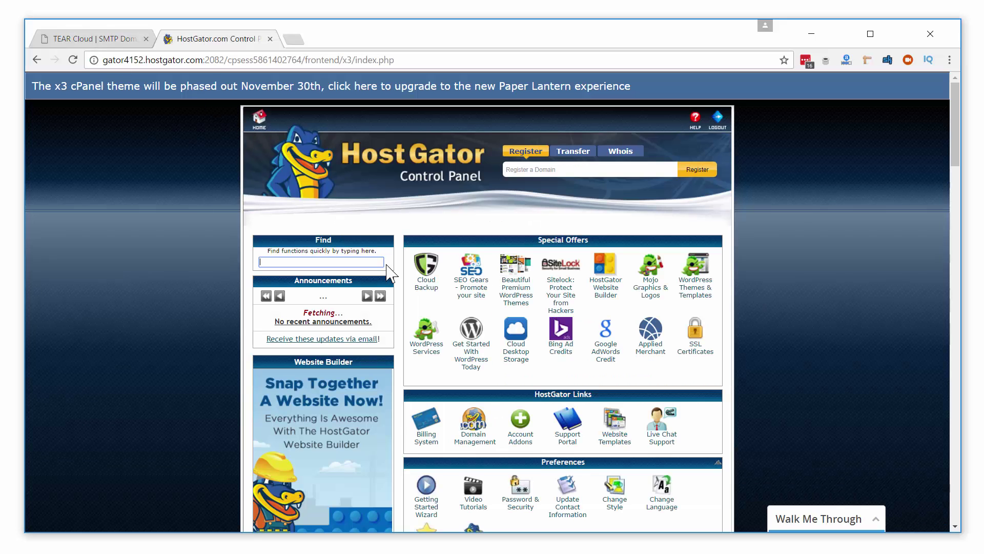
Open the Advanced DNS Zone Editor under Domains and select chestpay.com for editing
scroll(388, 274, "down", 2)
scroll(388, 274, "down", 12)
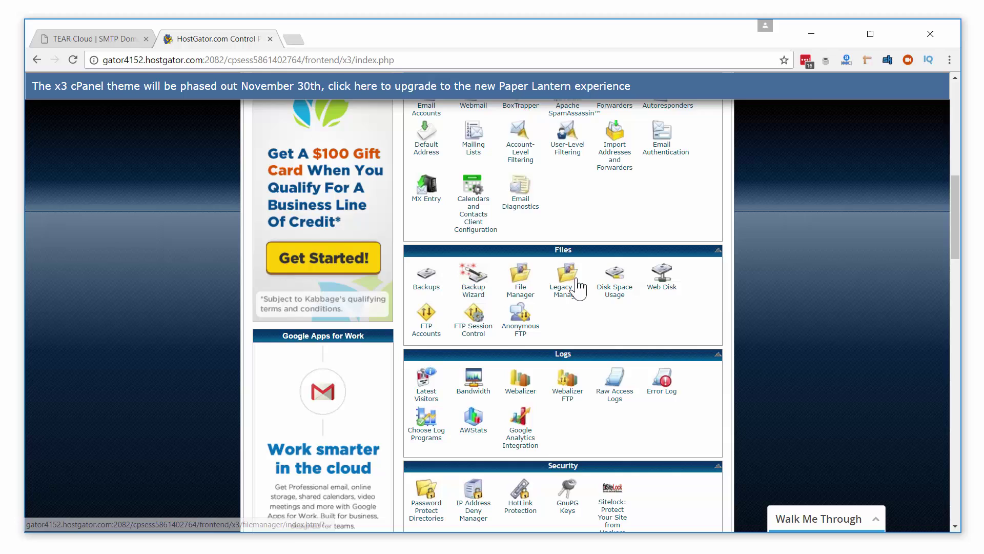
scroll(590, 290, "down", 2)
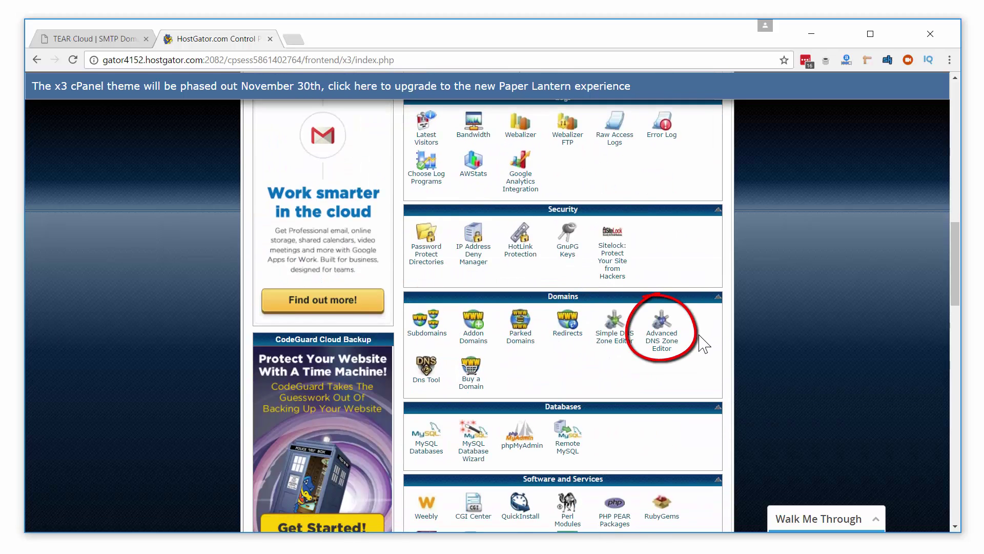
left_click(656, 340)
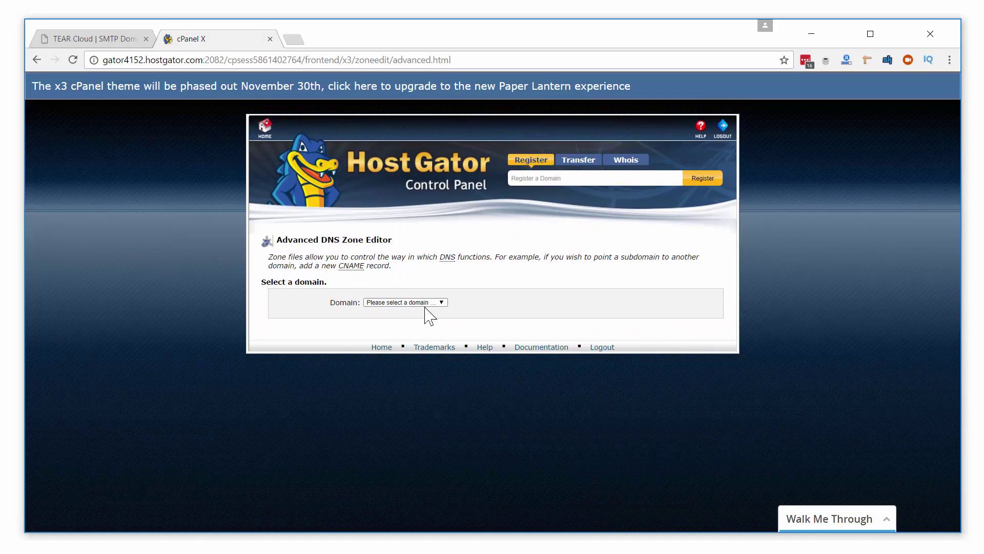
left_click(425, 302)
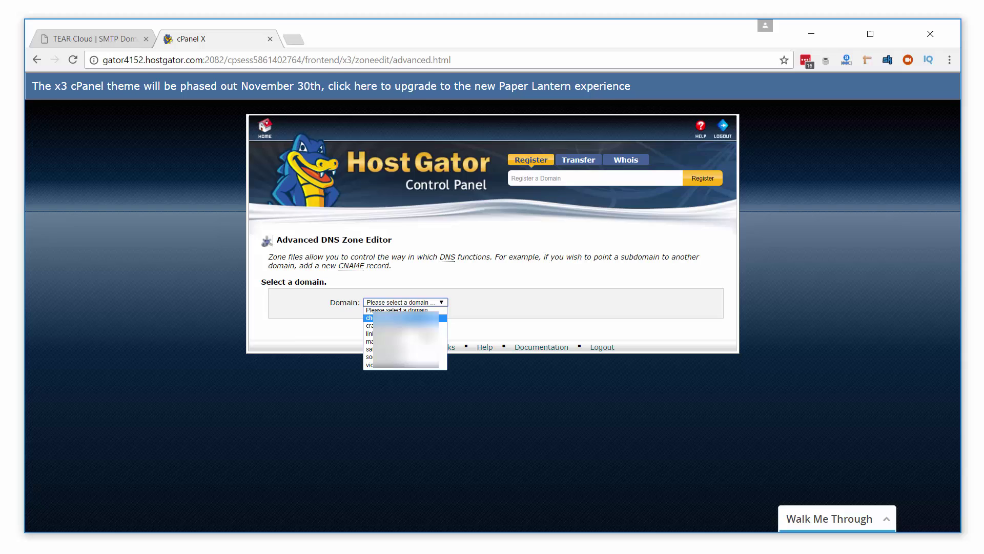
left_click(416, 320)
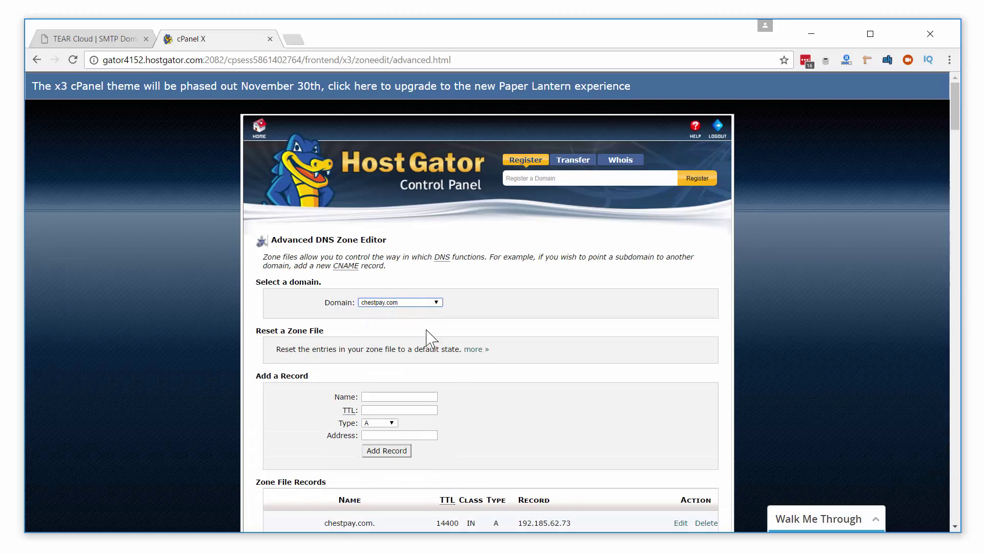
Paste TEAR Cloud's SPF host name into the record Name field and correct it to a valid chestpay.com
left_click_drag(331, 397, 356, 398)
scroll(505, 359, "down", 2)
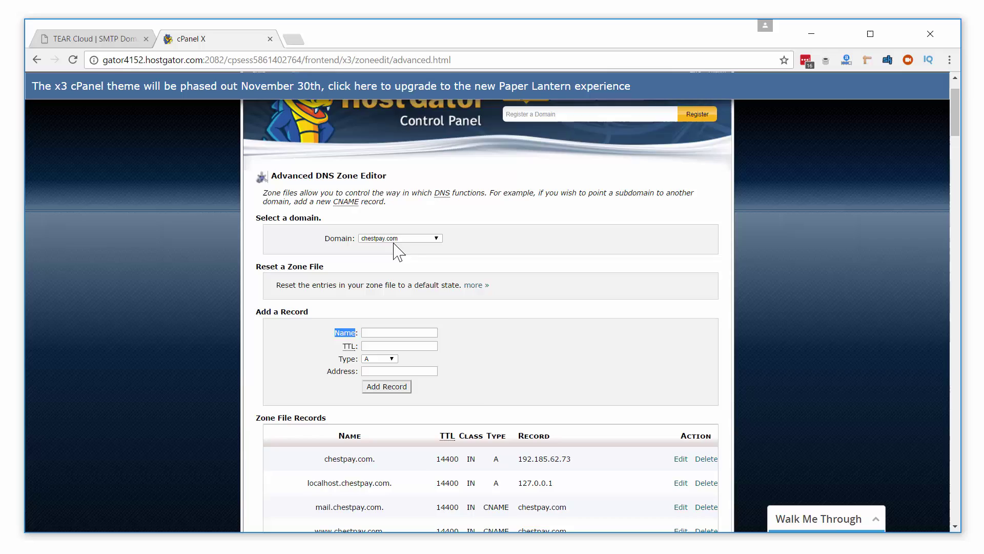
key("ctrl+shift+Tab")
left_click_drag(493, 236, 564, 239)
key("ctrl+c")
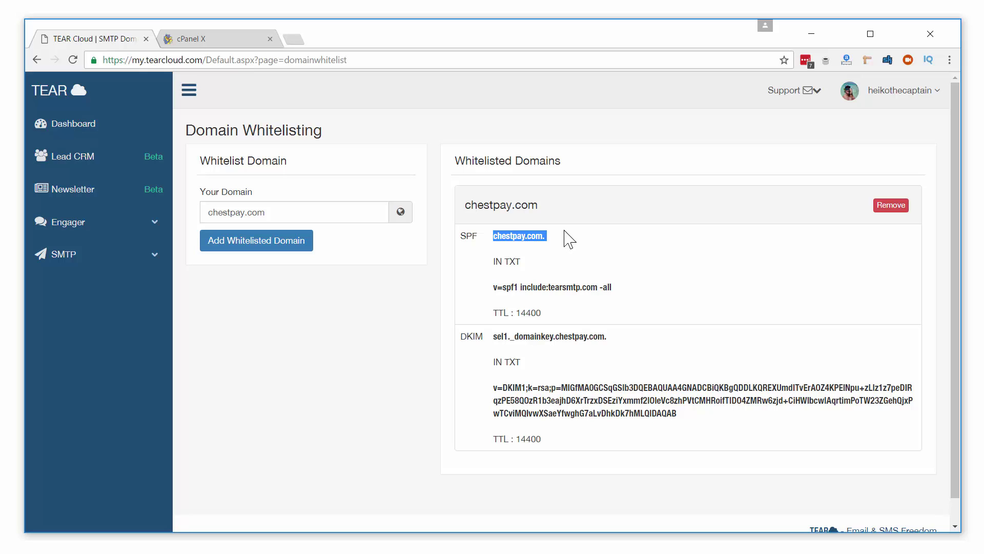
key("ctrl+Tab")
left_click(408, 333)
key("ctrl+v")
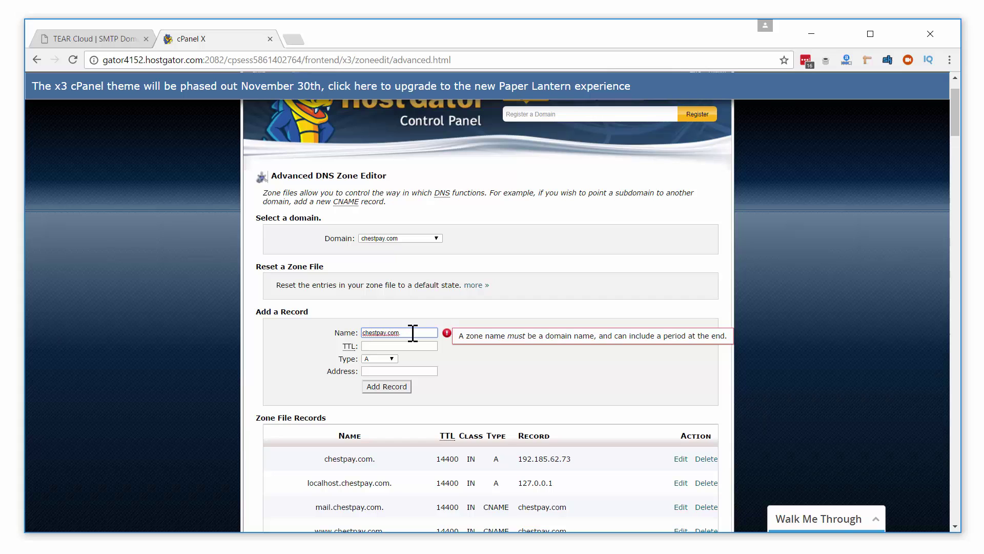
key("BackSpace")
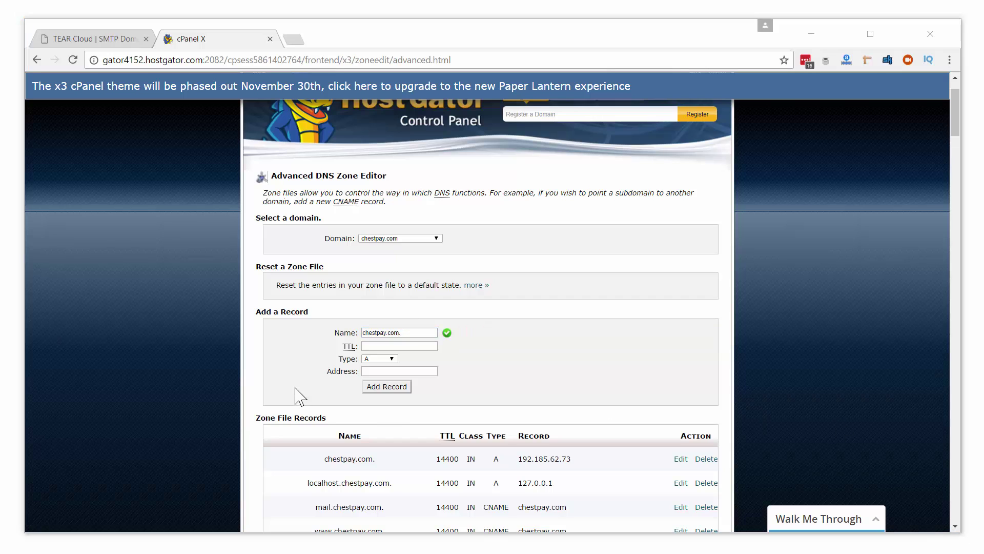
left_click_drag(337, 347, 358, 347)
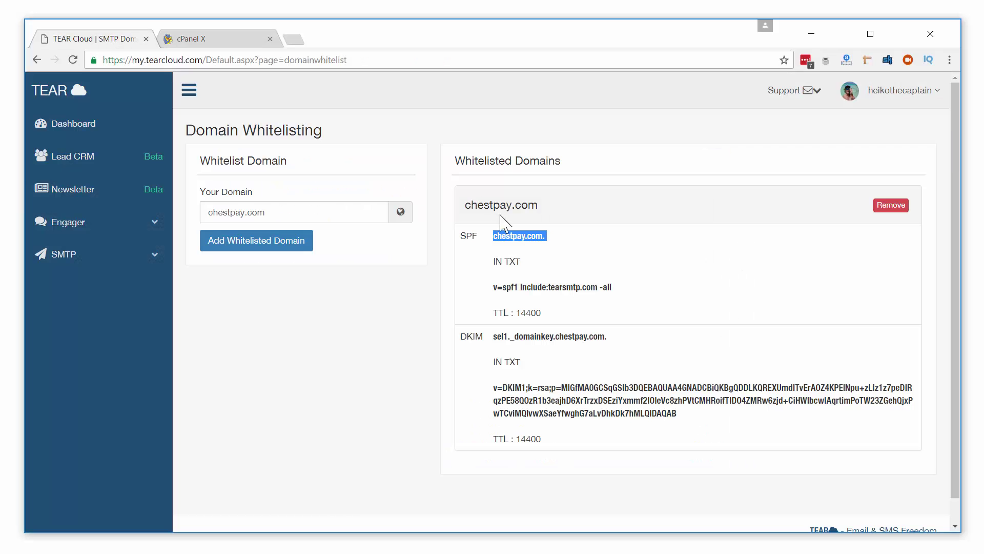
Copy the SPF TTL value 14400 from TEAR Cloud's record details
left_click(90, 39)
left_click_drag(516, 312, 543, 314)
key("ctrl+c")
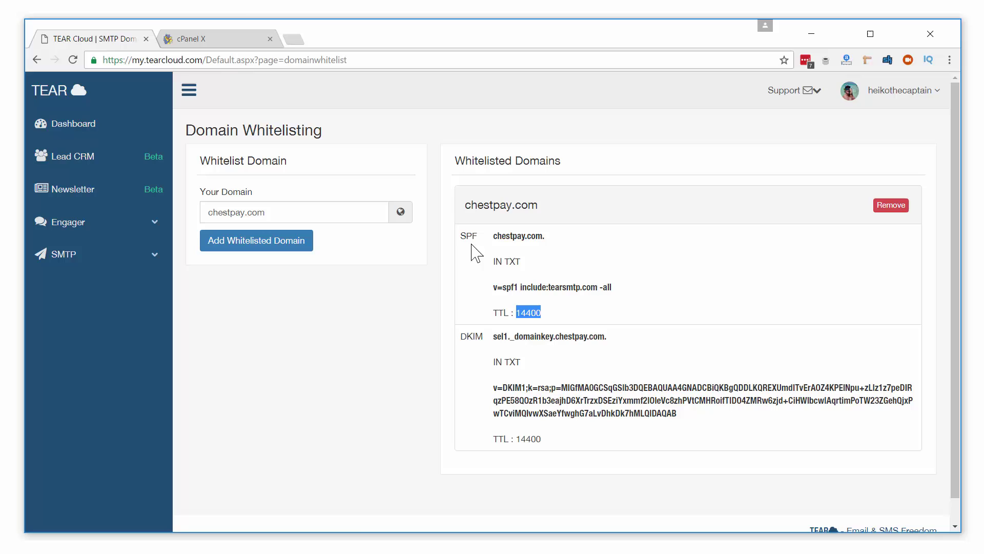
left_click(241, 39)
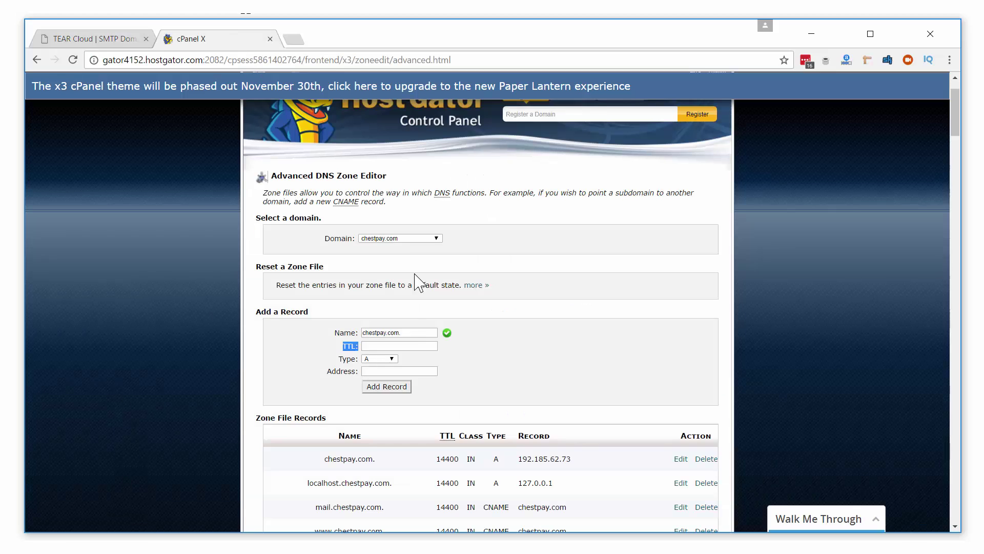
Give the new record TTL 14400 and type TXT
left_click(388, 346)
key("ctrl+v")
left_click(378, 359)
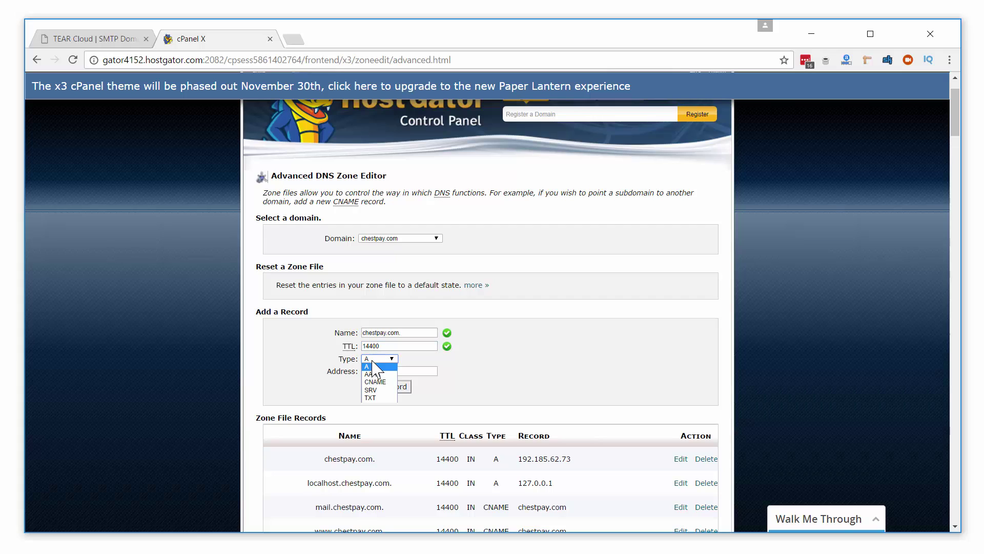
left_click(379, 398)
Paste the SPF value v=spf1 include:tearsmtp.com -all into TXT Data
left_click(114, 40)
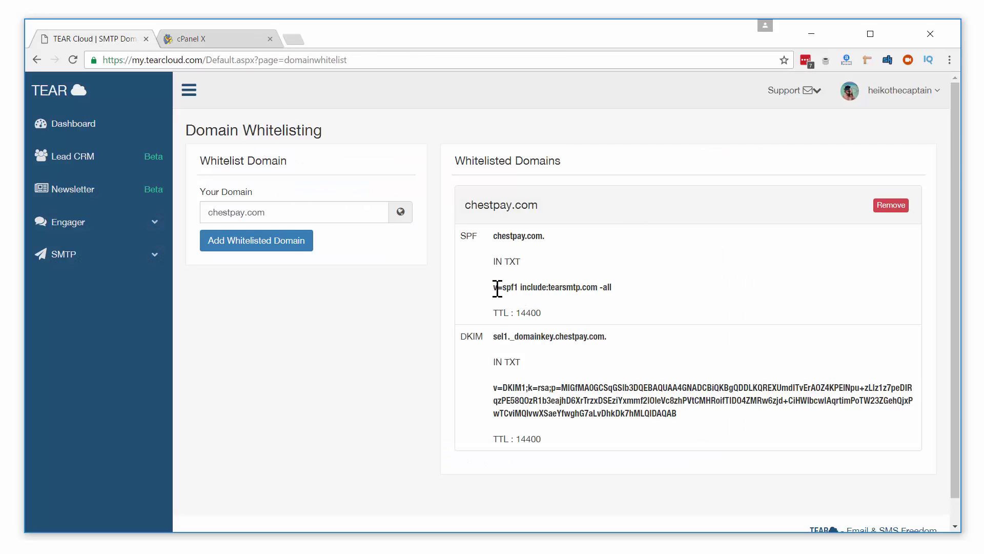
left_click_drag(495, 287, 617, 284)
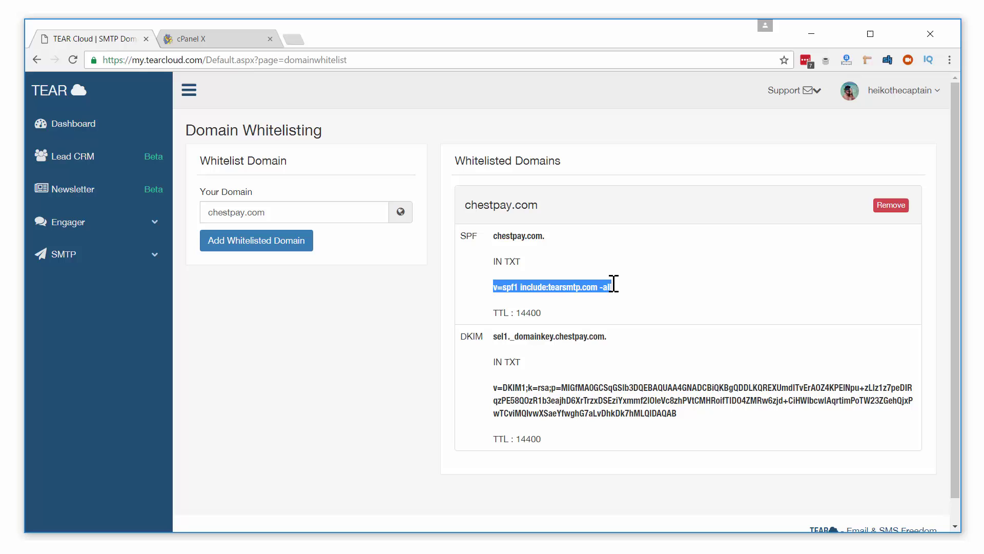
key("ctrl+c")
left_click(175, 40)
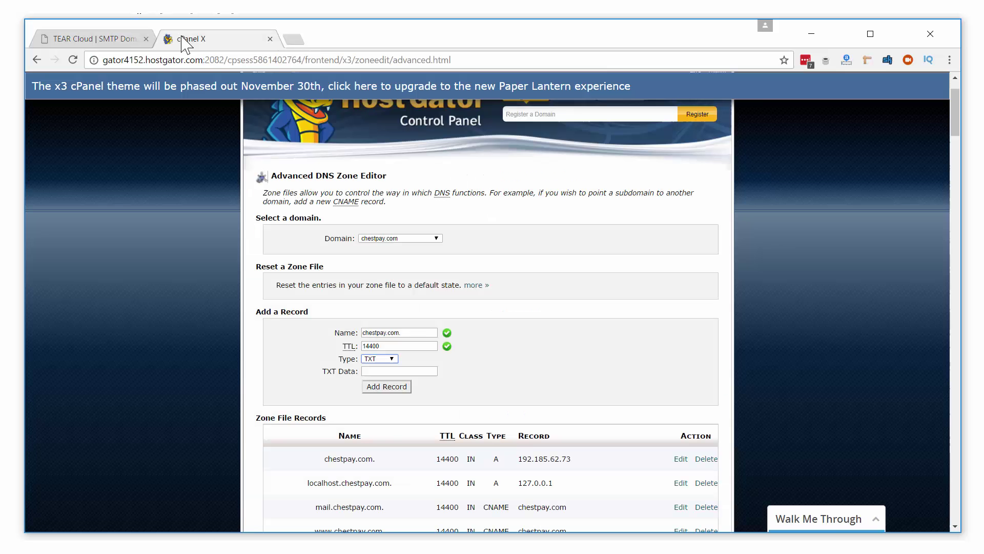
left_click(408, 370)
key("ctrl+v")
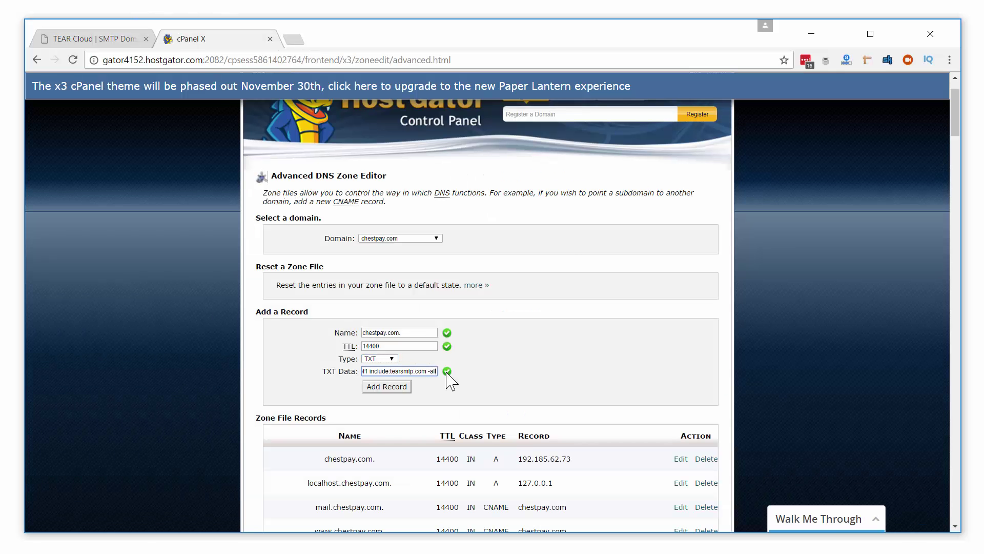
left_click(428, 371)
left_click_drag(404, 373, 366, 370)
Confirm the name chestpay.com. and add the SPF TXT record to the zone
left_click(482, 371)
left_click(409, 333)
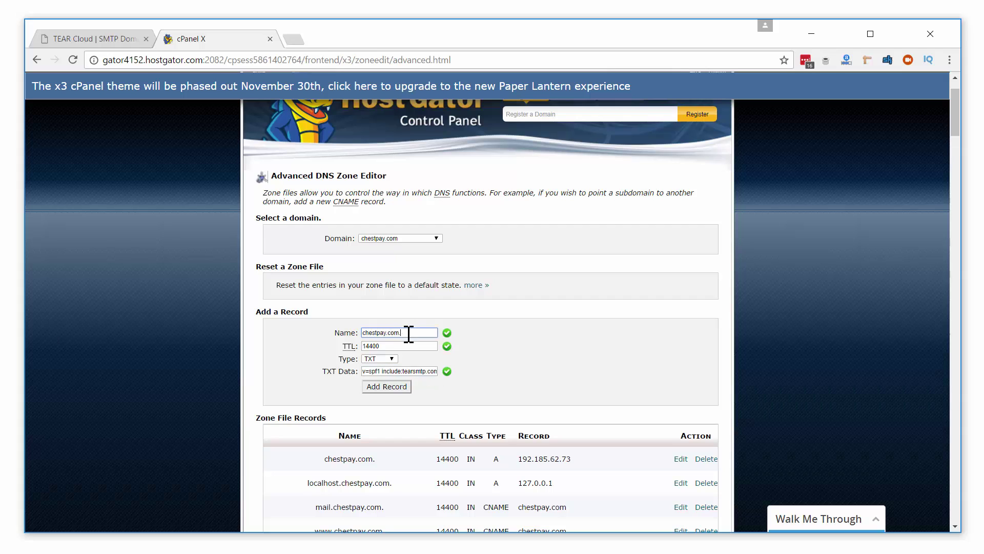
left_click_drag(409, 334, 305, 333)
left_click(483, 343)
key("Tab")
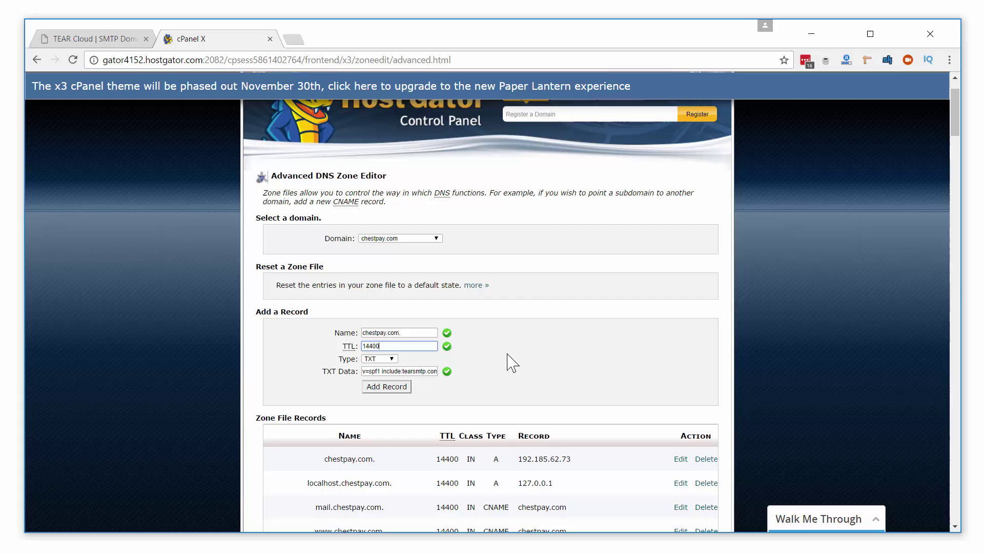
left_click(403, 389)
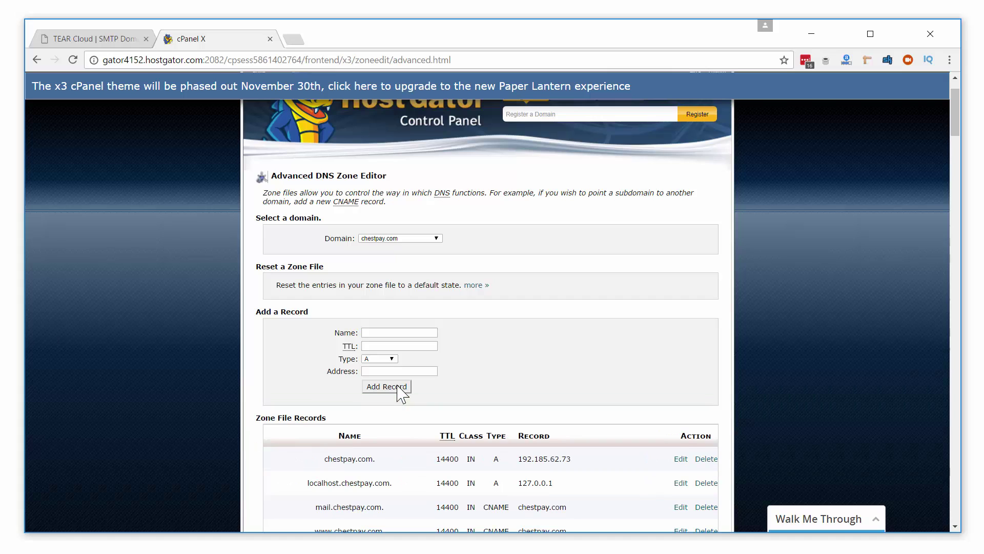
Enter the DKIM record name sel1._domainkey.chestpay.com. in the Name field
key("ctrl+Tab")
left_click_drag(609, 336, 496, 340)
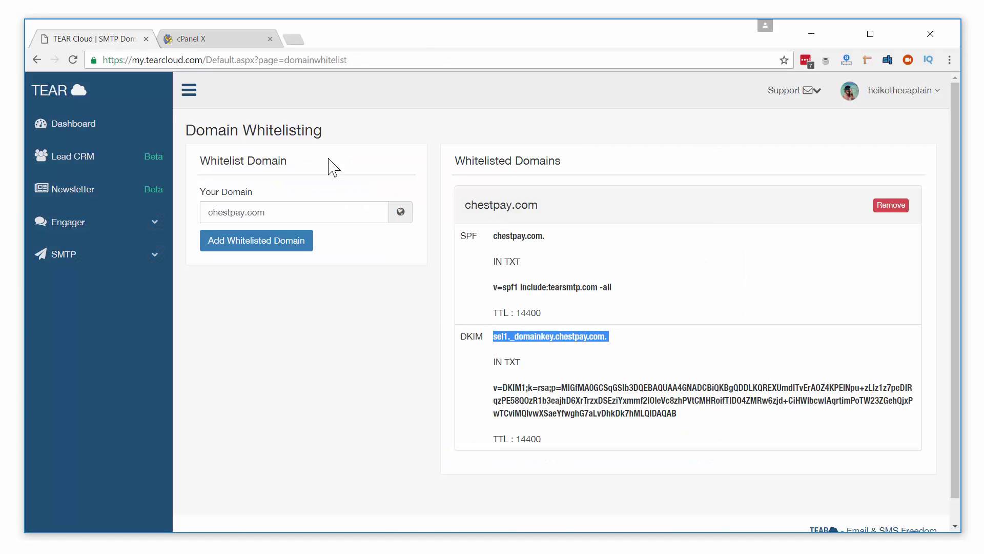
left_click(215, 39)
left_click(395, 332)
key("ctrl+v")
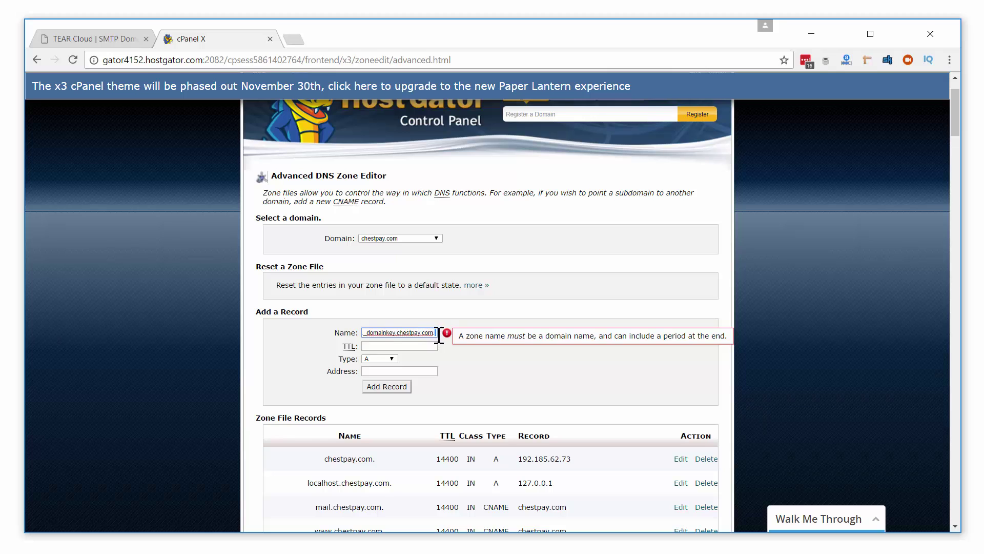
key("BackSpace")
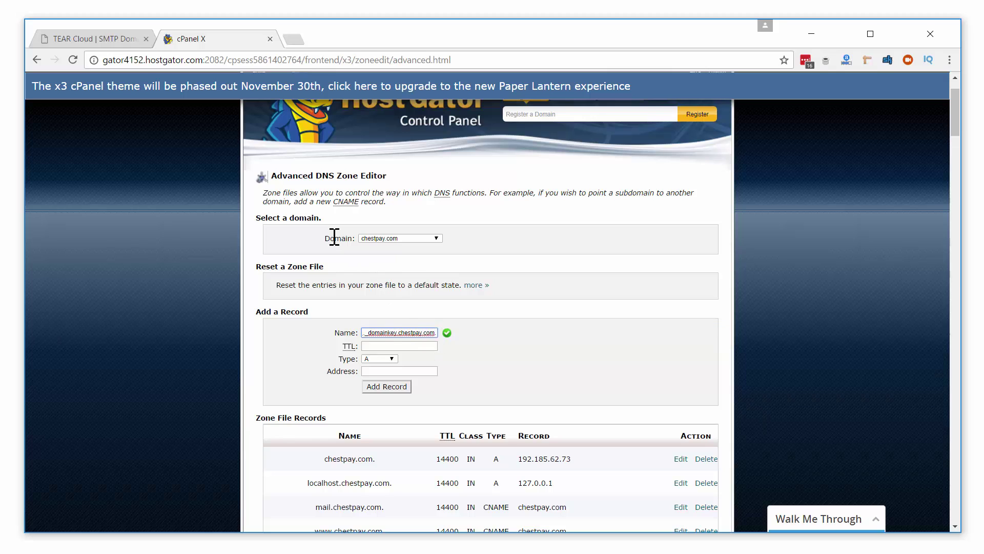
Set the DKIM record's TTL to 14400 and its type to TXT
left_click(128, 39)
left_click_drag(542, 441, 520, 446)
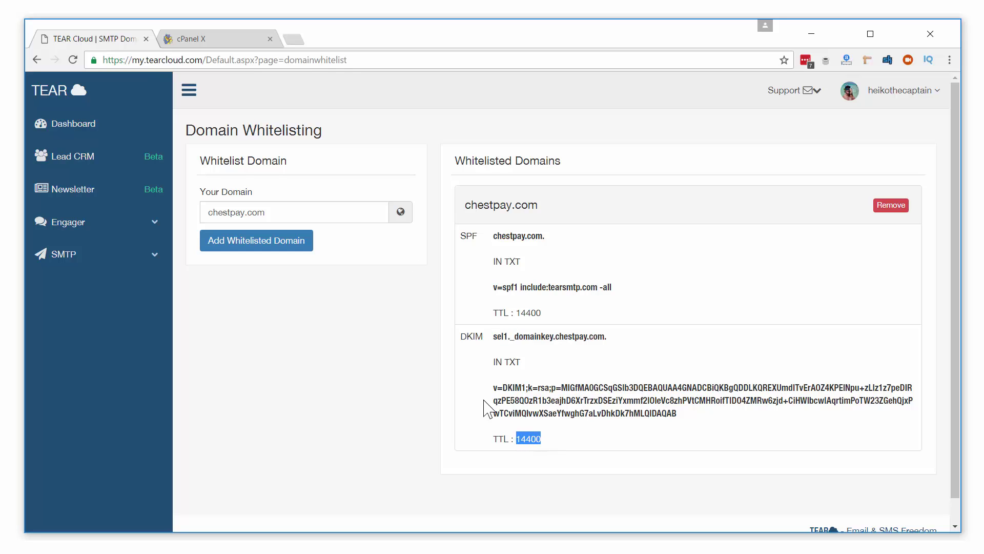
left_click(212, 40)
left_click(431, 371)
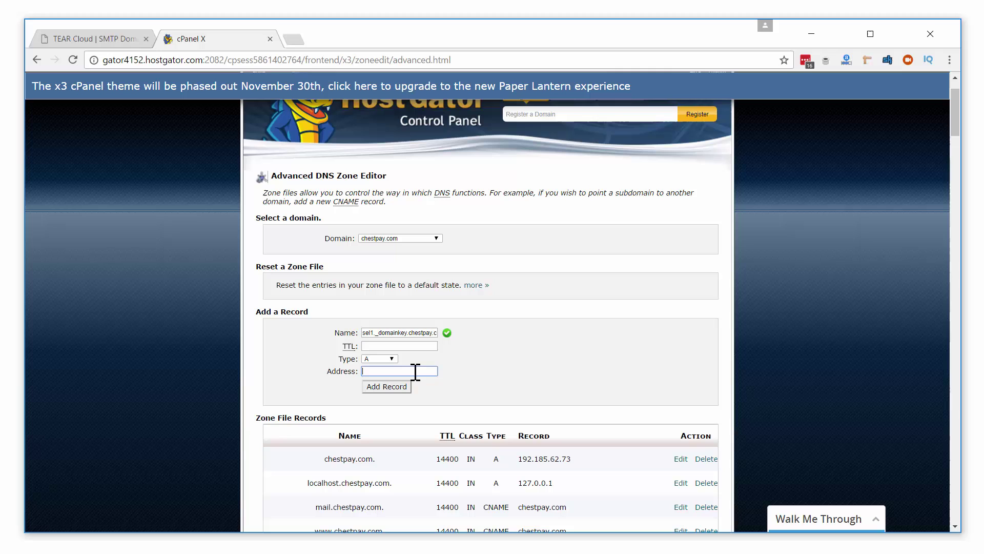
left_click(403, 346)
key("ctrl+v")
left_click(391, 358)
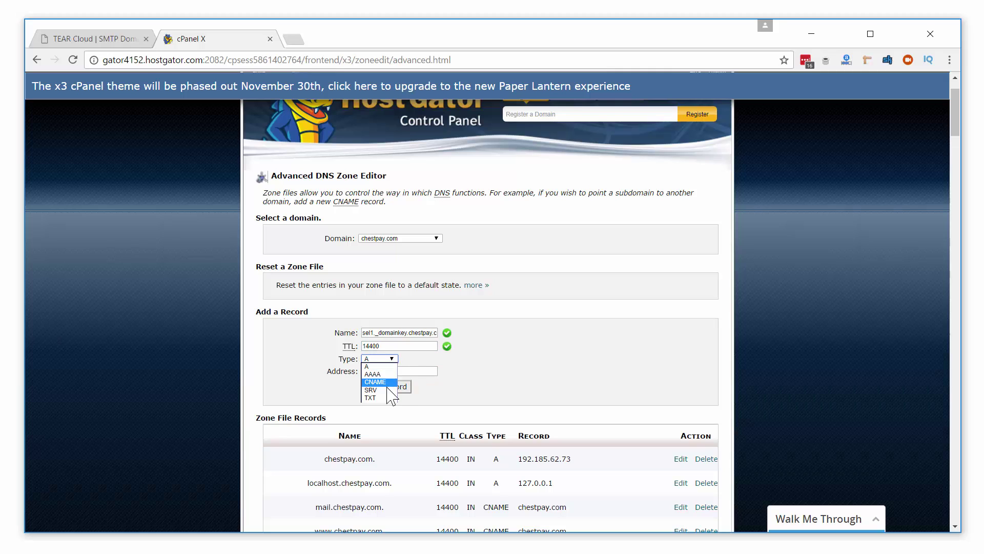
left_click(391, 397)
Paste TEAR Cloud's full DKIM key into TXT Data and add the DKIM record
left_click(132, 41)
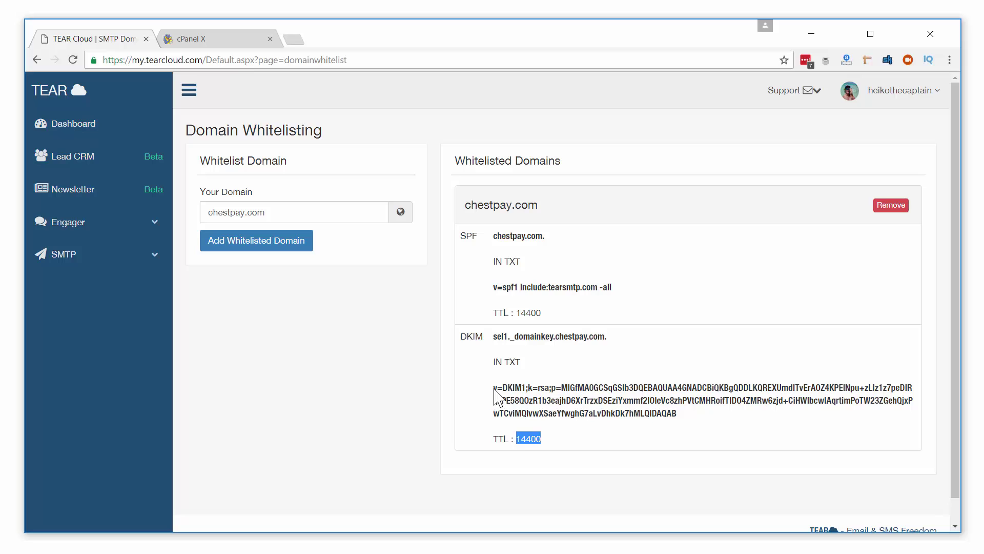
left_click_drag(494, 388, 677, 417)
key("ctrl+c")
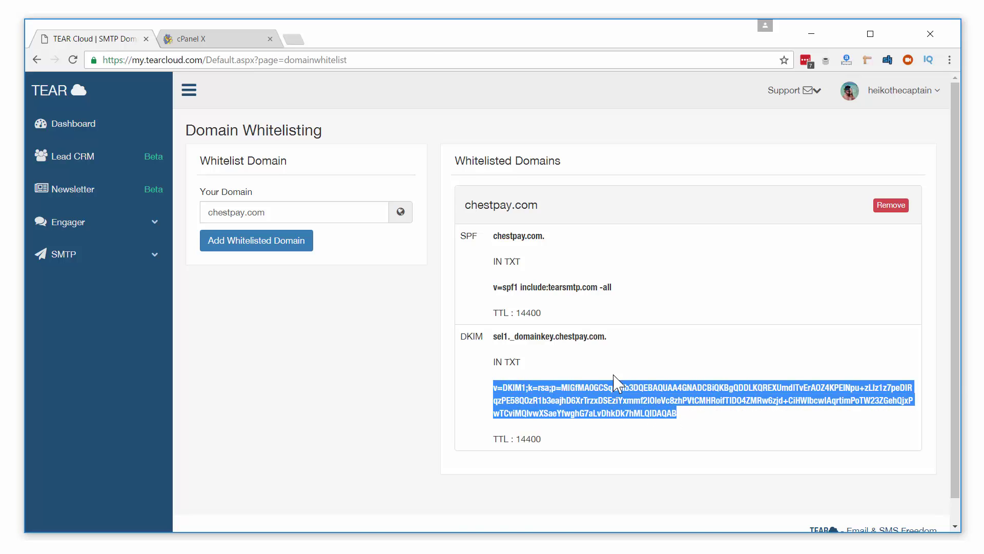
left_click(215, 40)
left_click(397, 370)
key("ctrl+v")
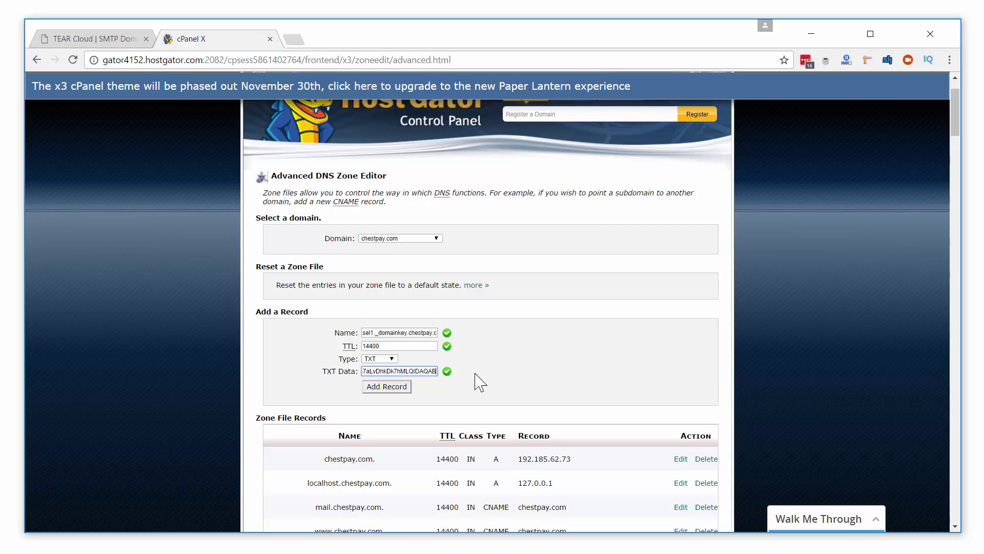
left_click(402, 387)
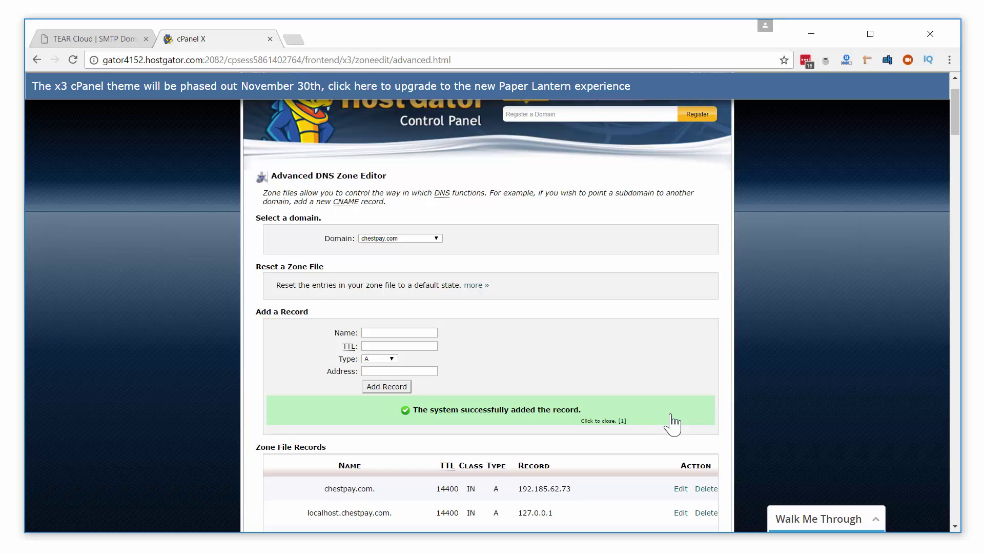
Scroll to the end of Zone File Records to confirm the SPF and DKIM TXT records
mouse_move(955, 128)
left_mouse_down()
mouse_move(927, 487)
mouse_move(941, 528)
left_mouse_up()
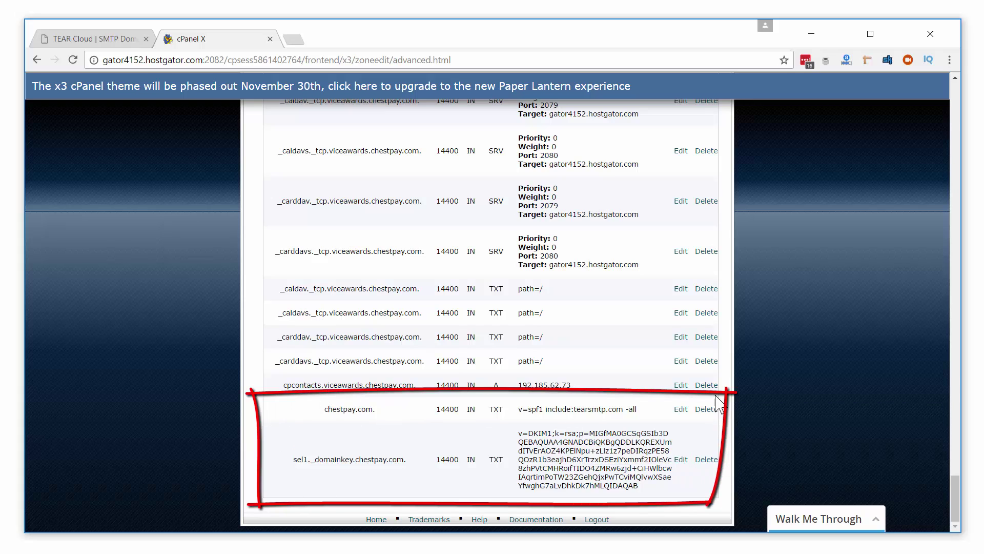
Return to TEAR Cloud's chestpay.com whitelisting page and show the Support ticket options
left_click(125, 41)
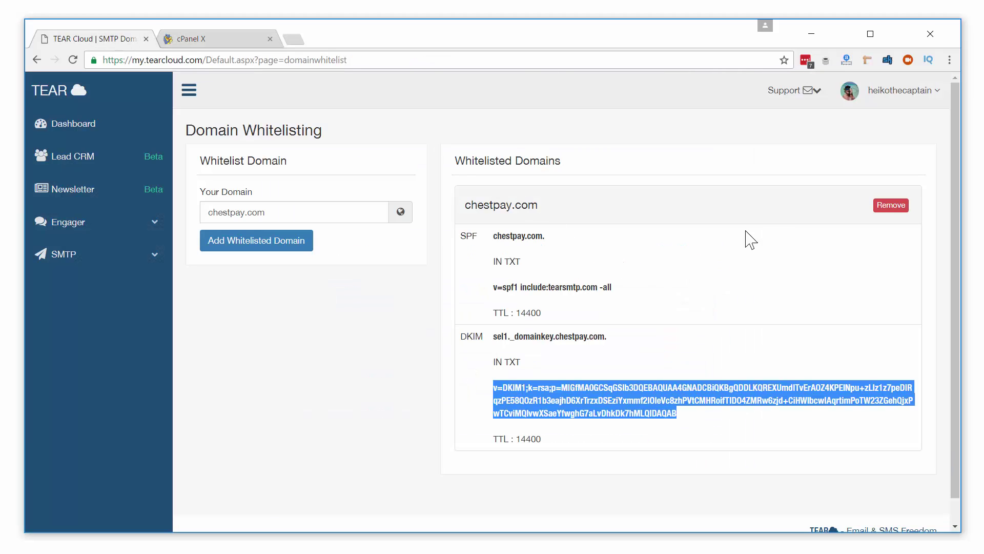
left_click(814, 93)
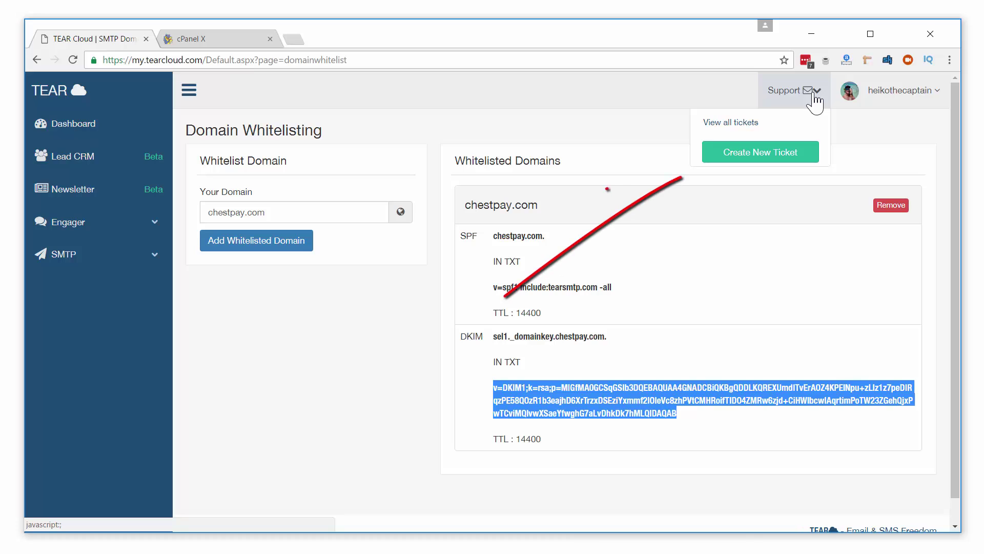